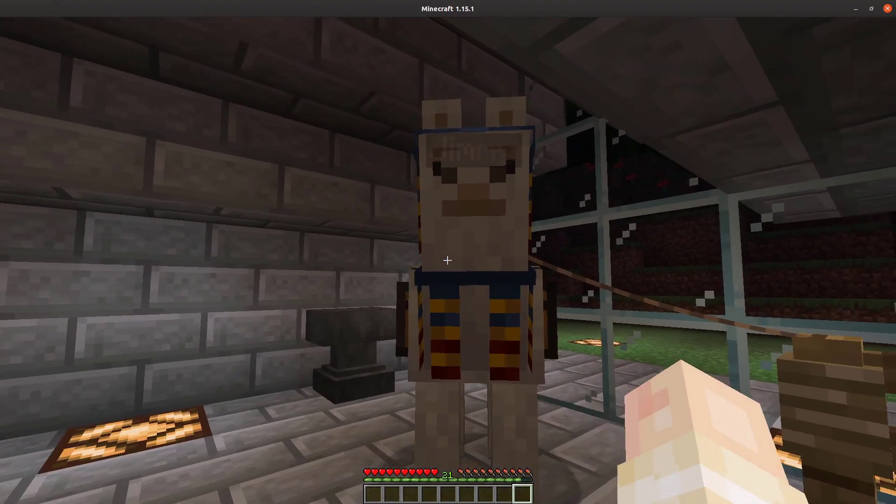
- Take the chest, iron door, grass block, stone bricks and granite from the llama
{"action": "right_click", "coordinate": [447, 260], "text": "shift"}
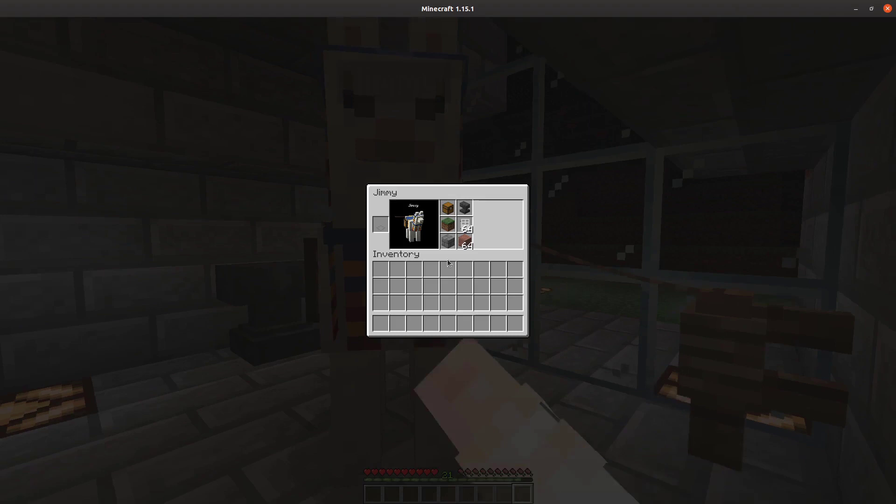
{"action": "left_click", "coordinate": [447, 209], "text": "shift"}
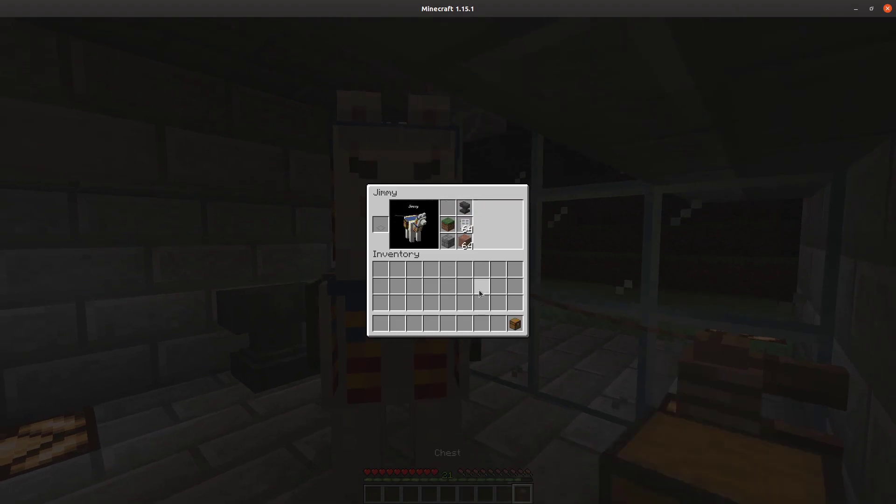
{"action": "left_click", "coordinate": [465, 224], "text": "shift"}
{"action": "left_click", "coordinate": [447, 225], "text": "shift"}
{"action": "left_click", "coordinate": [451, 243], "text": "shift"}
{"action": "left_click", "coordinate": [464, 243], "text": "shift"}
{"action": "key", "text": "e"}
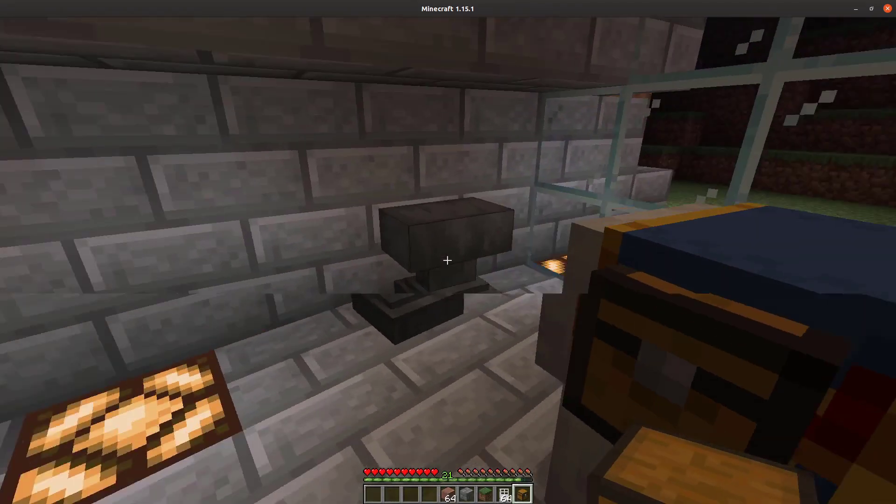
- Rename the chest to MD/test/smart in the anvil and place it beside the anvil
{"action": "right_click", "coordinate": [449, 253]}
{"action": "left_click", "coordinate": [516, 323], "text": "shift"}
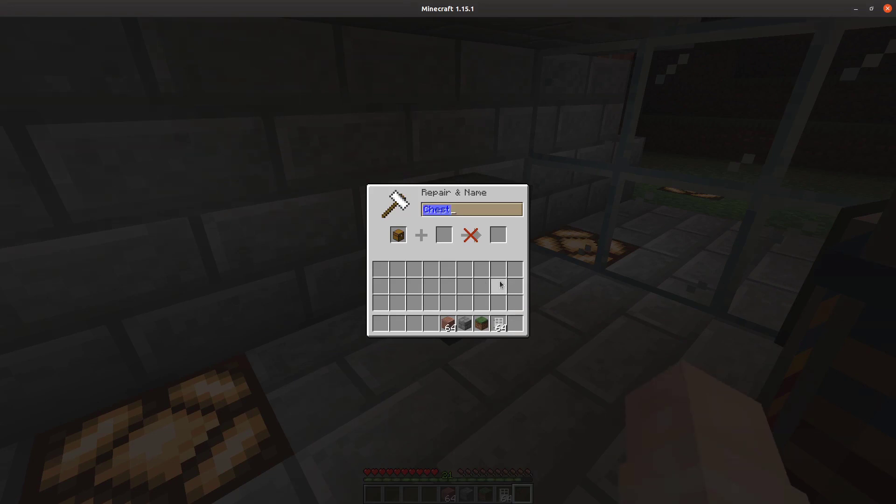
{"action": "type", "text": "MD/"}
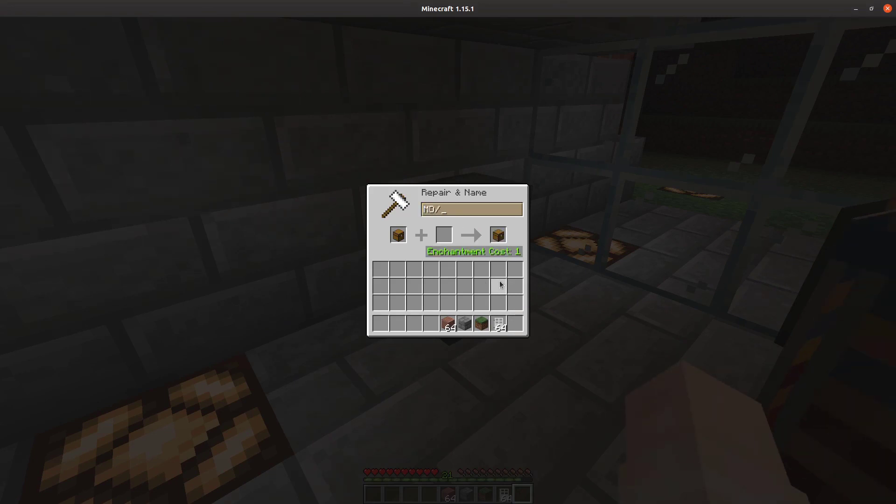
{"action": "type", "text": "test/smart"}
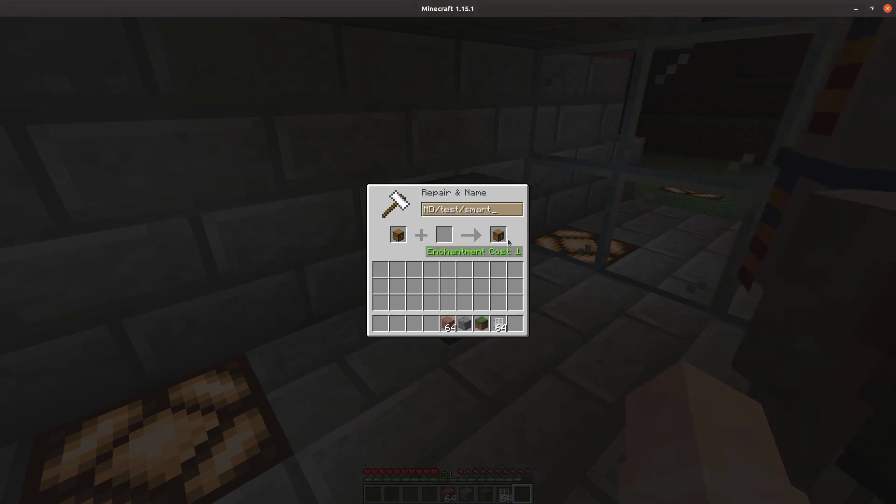
{"action": "left_click", "coordinate": [500, 235], "text": "shift"}
{"action": "key", "text": "Escape"}
{"action": "right_click", "coordinate": [448, 256]}
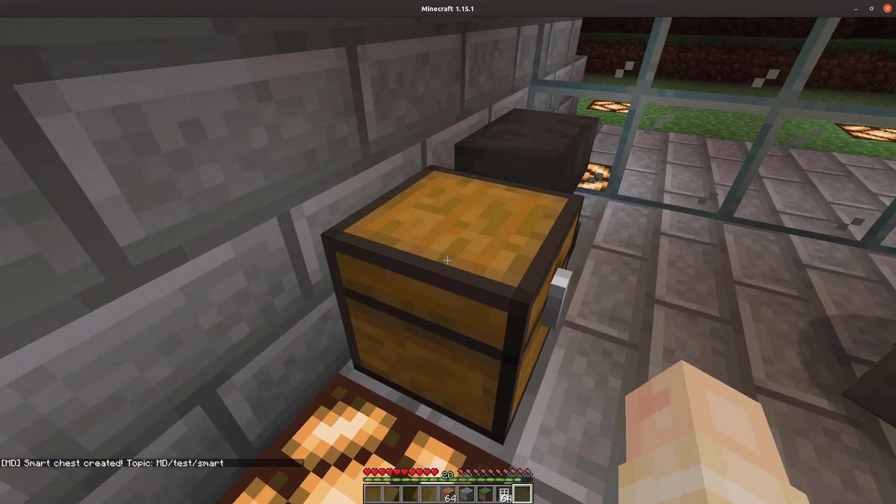
- Fill the smart chest with iron doors, grass block, stone bricks and granite
{"action": "right_click", "coordinate": [449, 260]}
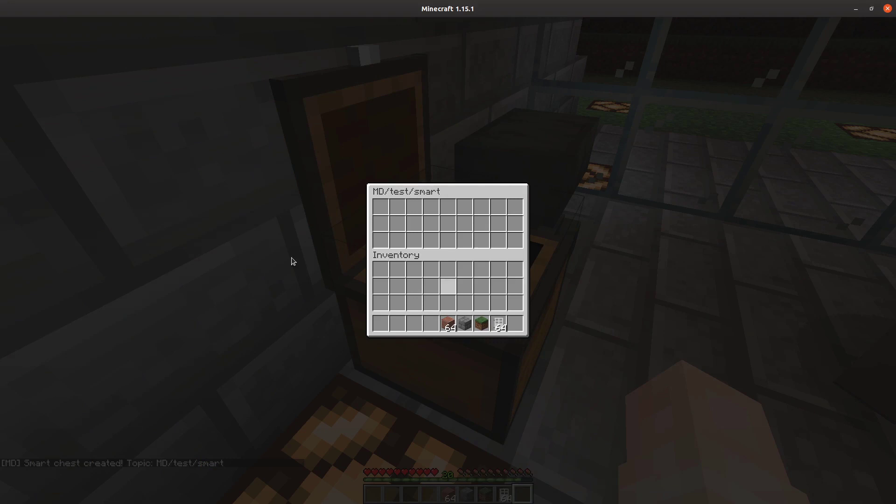
{"action": "left_click", "coordinate": [499, 323]}
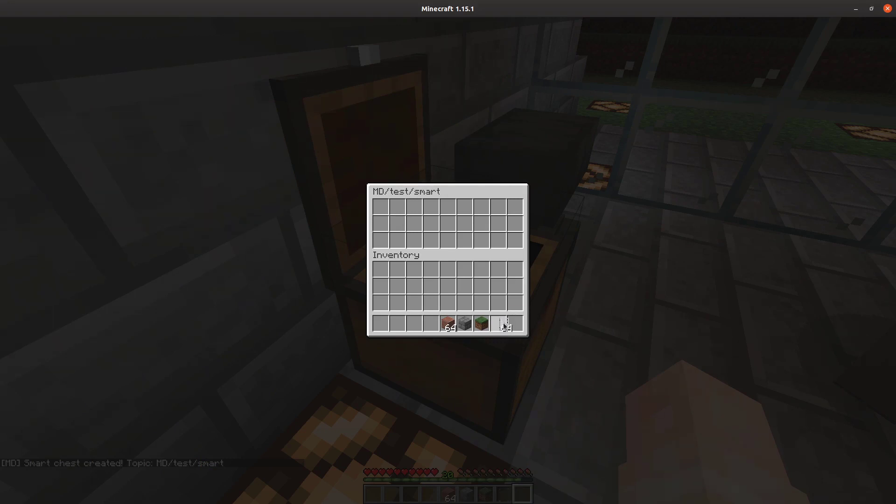
{"action": "right_click", "coordinate": [382, 208]}
{"action": "right_click", "coordinate": [415, 207]}
{"action": "left_click", "coordinate": [414, 224]}
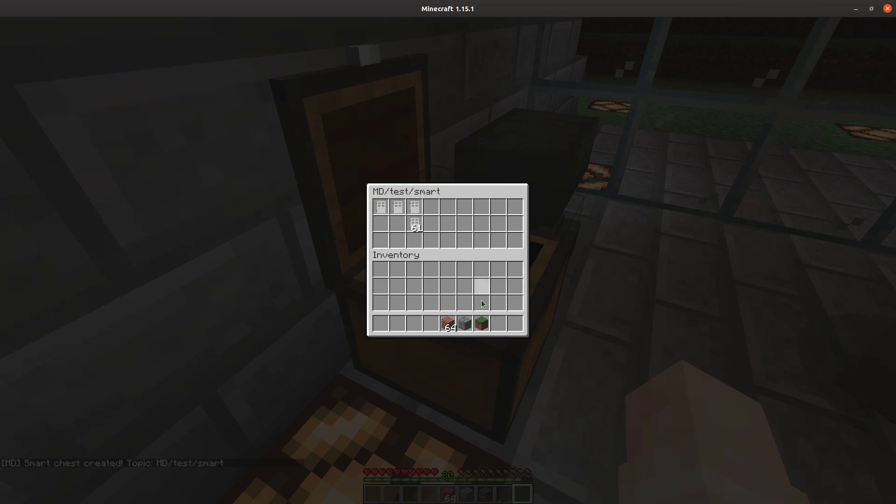
{"action": "left_click", "coordinate": [481, 323], "text": "shift"}
{"action": "left_click", "coordinate": [465, 323], "text": "shift"}
{"action": "key", "text": "Escape"}
{"action": "key", "text": "t"}
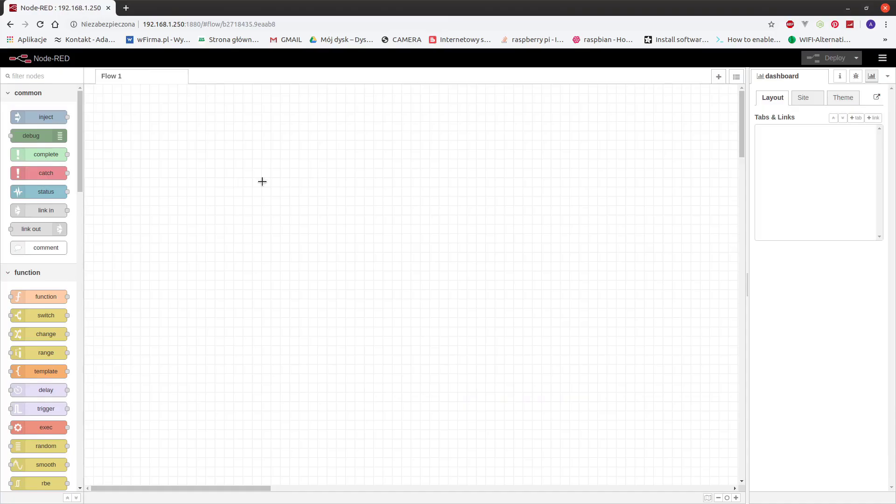
{"action": "scroll", "coordinate": [42, 365], "scroll_direction": "down", "scroll_amount": 3}
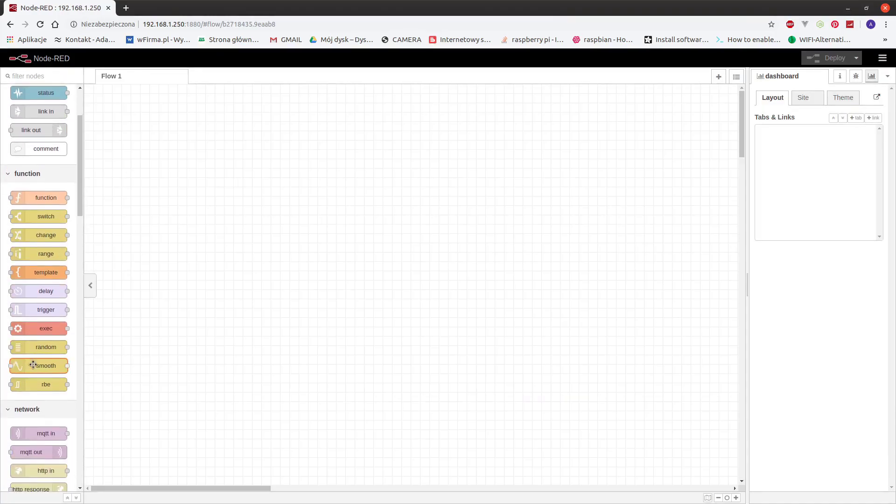
- Add an mqtt in node with its topic set to MD/test/smart
{"action": "left_click_drag", "start_coordinate": [46, 334], "coordinate": [243, 215]}
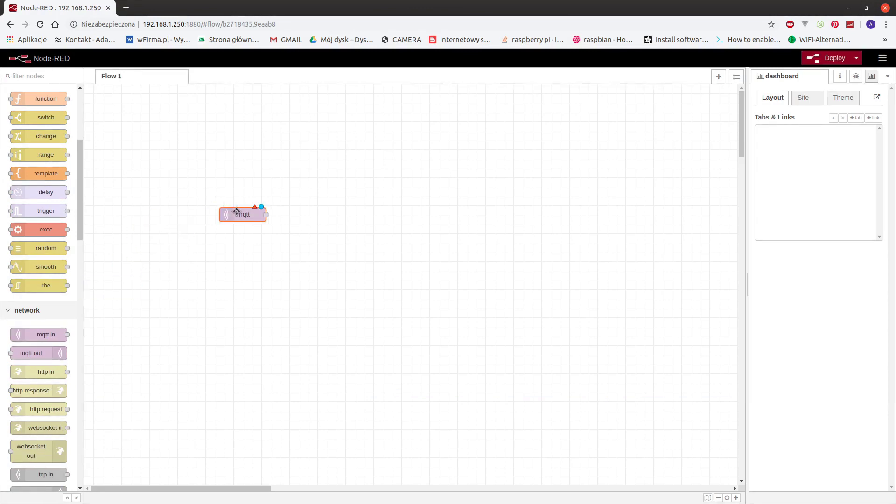
{"action": "double_click", "coordinate": [243, 215]}
{"action": "type", "text": "M"}
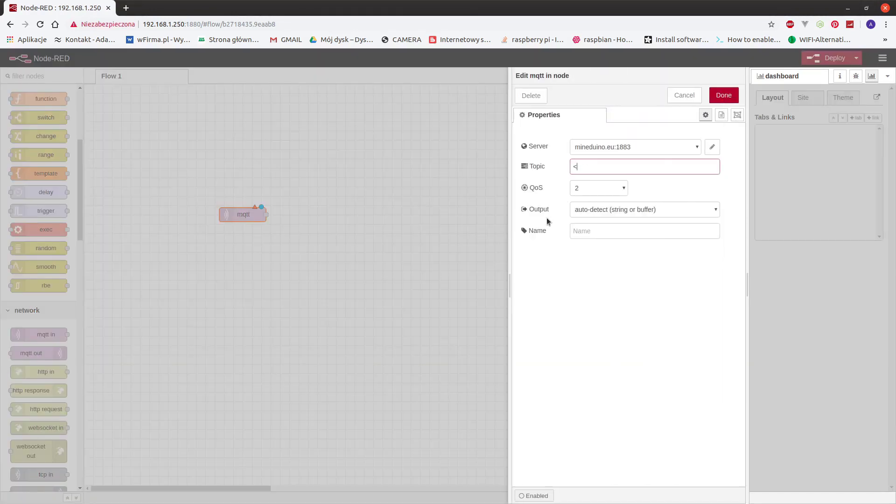
{"action": "type", "text": "D/test/"}
{"action": "type", "text": "smart"}
{"action": "left_click", "coordinate": [724, 96]}
{"action": "scroll", "coordinate": [60, 151], "scroll_direction": "up", "scroll_amount": 4}
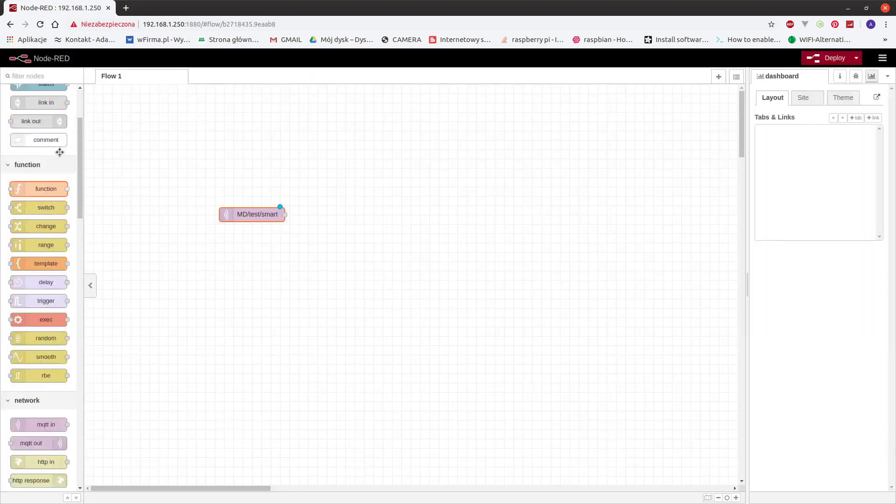
{"action": "scroll", "coordinate": [60, 150], "scroll_direction": "up", "scroll_amount": 1}
{"action": "left_click_drag", "start_coordinate": [31, 136], "coordinate": [361, 214]}
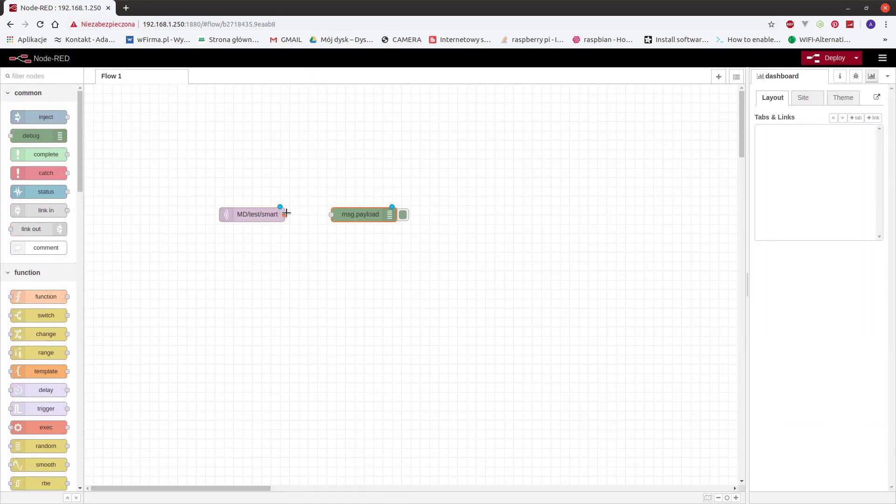
- Wire MD/test/smart to the msg.payload debug node, deploy, and show the debug messages
{"action": "left_click_drag", "start_coordinate": [286, 214], "coordinate": [331, 214]}
{"action": "left_click", "coordinate": [830, 59]}
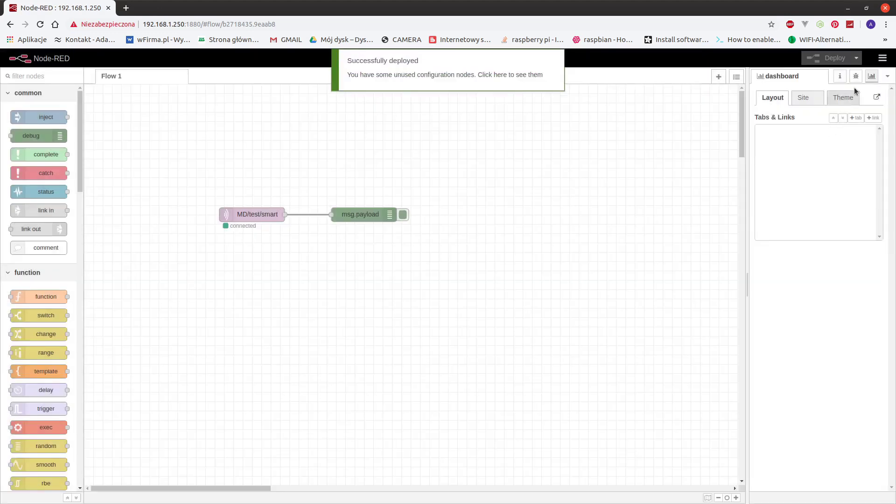
{"action": "left_click", "coordinate": [856, 75]}
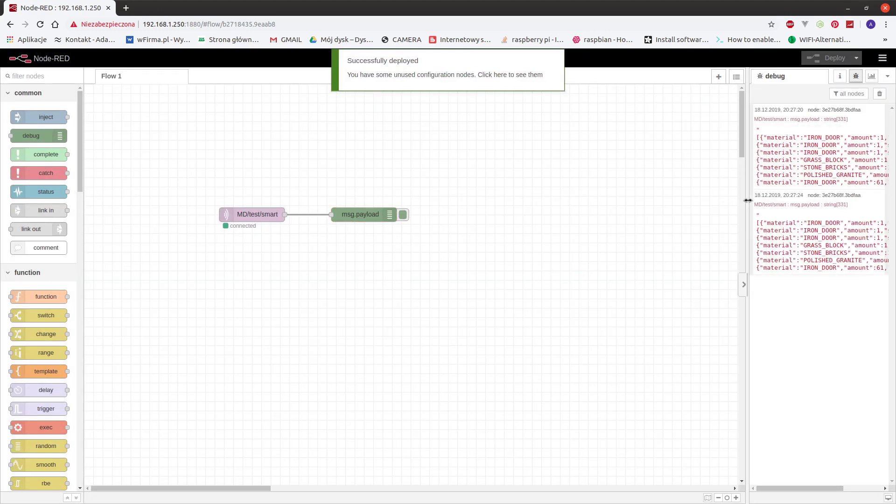
- Widen the debug pane to read the JSON messages, then delete the msg.payload debug node and redeploy
{"action": "left_click_drag", "start_coordinate": [749, 200], "coordinate": [405, 189]}
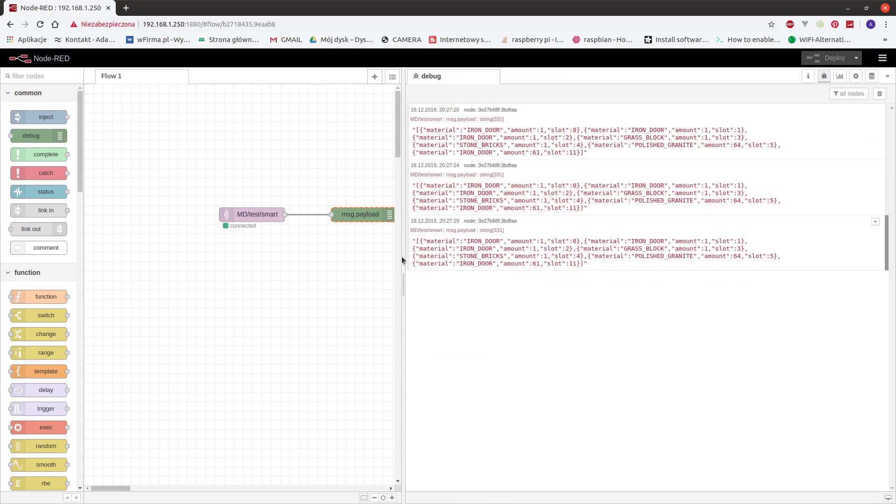
{"action": "left_click_drag", "start_coordinate": [404, 284], "coordinate": [678, 231]}
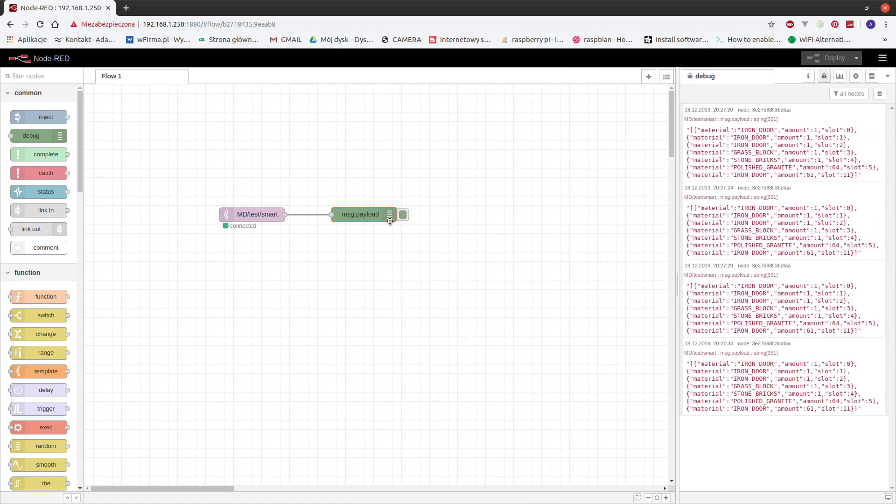
{"action": "left_click", "coordinate": [390, 222]}
{"action": "key", "text": "Delete"}
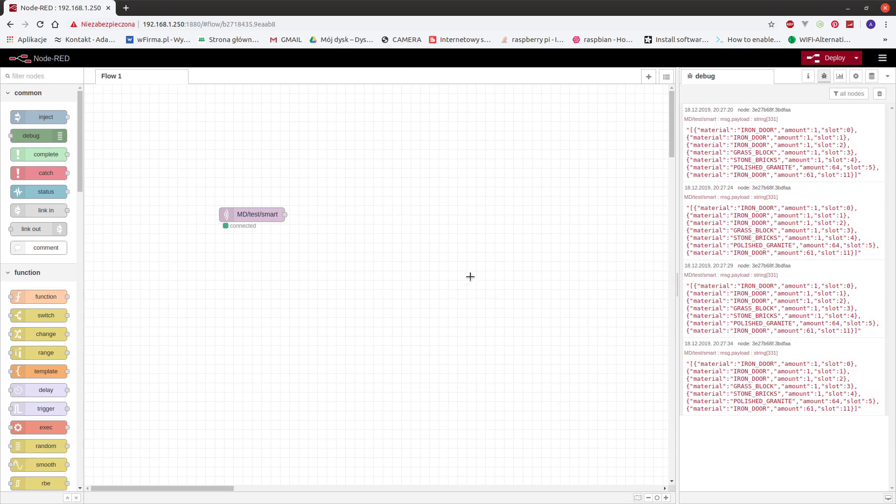
{"action": "left_click", "coordinate": [820, 58]}
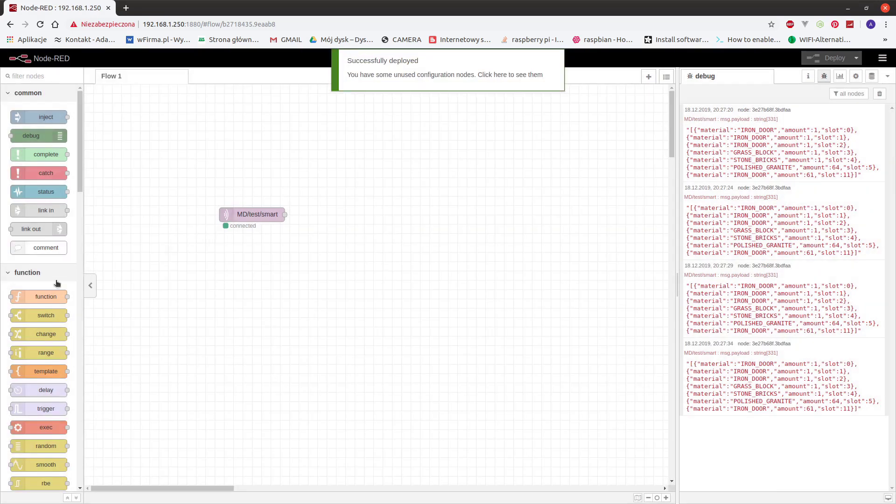
{"action": "scroll", "coordinate": [56, 282], "scroll_direction": "down", "scroll_amount": 4}
{"action": "scroll", "coordinate": [49, 284], "scroll_direction": "down", "scroll_amount": 4}
{"action": "scroll", "coordinate": [60, 287], "scroll_direction": "down", "scroll_amount": 3}
{"action": "scroll", "coordinate": [65, 295], "scroll_direction": "down", "scroll_amount": 3}
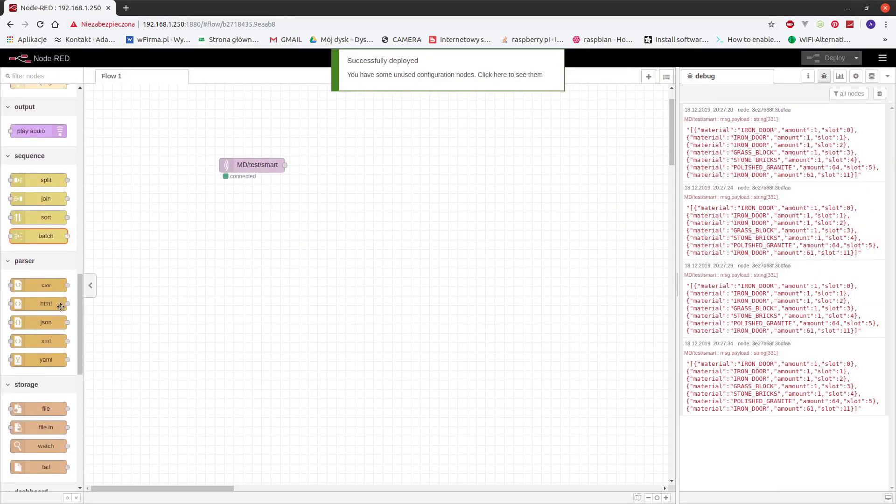
{"action": "scroll", "coordinate": [66, 301], "scroll_direction": "down", "scroll_amount": 2}
{"action": "scroll", "coordinate": [65, 316], "scroll_direction": "down", "scroll_amount": 2}
{"action": "scroll", "coordinate": [64, 332], "scroll_direction": "down", "scroll_amount": 2}
{"action": "scroll", "coordinate": [65, 337], "scroll_direction": "down", "scroll_amount": 1}
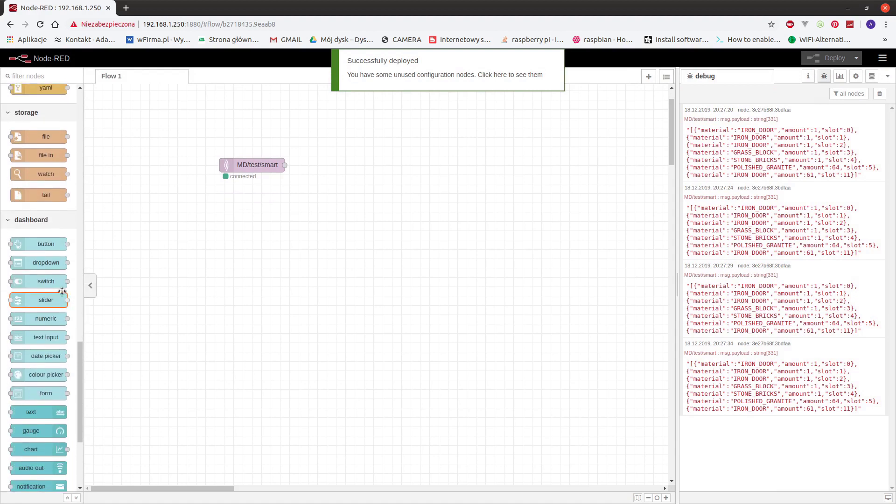
- Confirm node-red-dashboard and node-red-node-ui-table are installed in the palette manager
{"action": "left_click", "coordinate": [882, 59]}
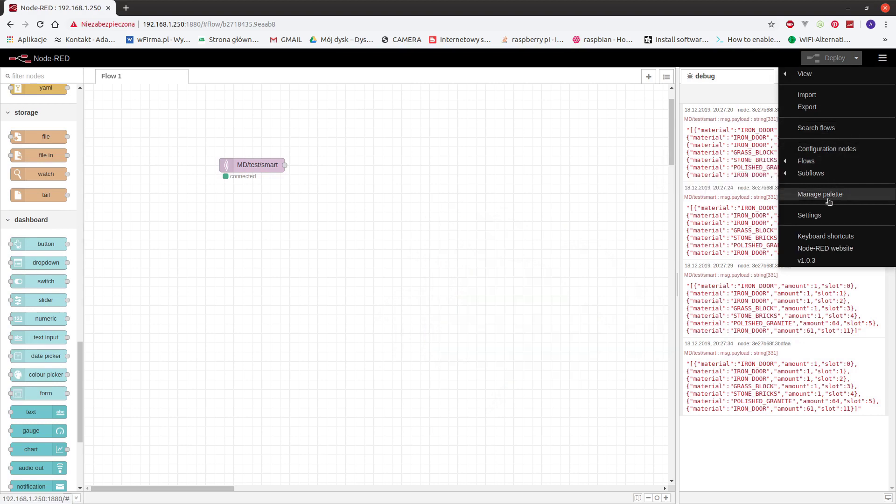
{"action": "left_click", "coordinate": [820, 194]}
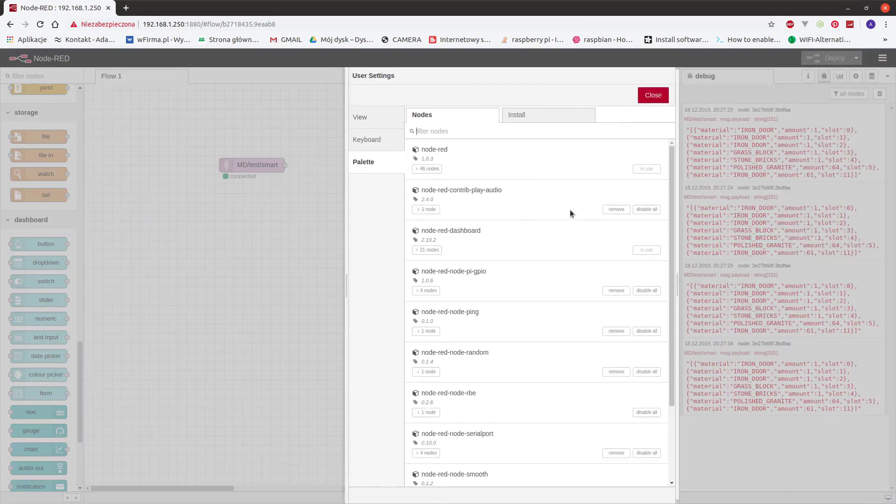
{"action": "left_click", "coordinate": [547, 114]}
{"action": "type", "text": "sh"}
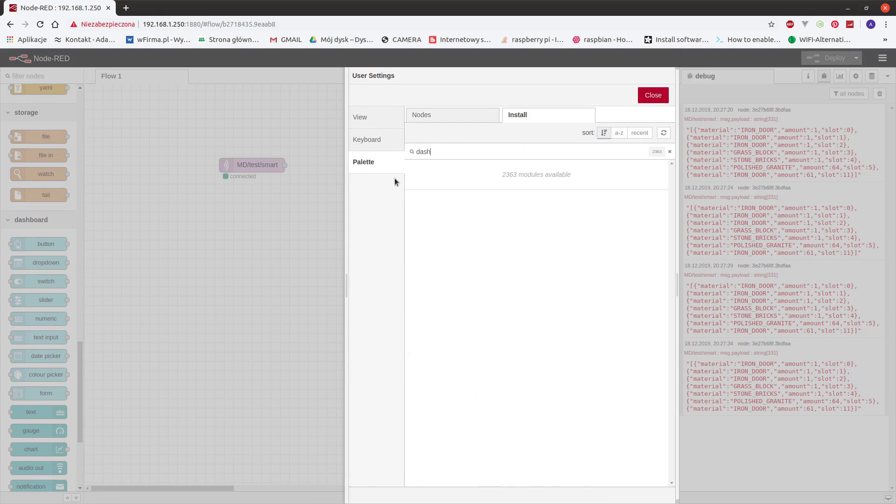
{"action": "type", "text": "board"}
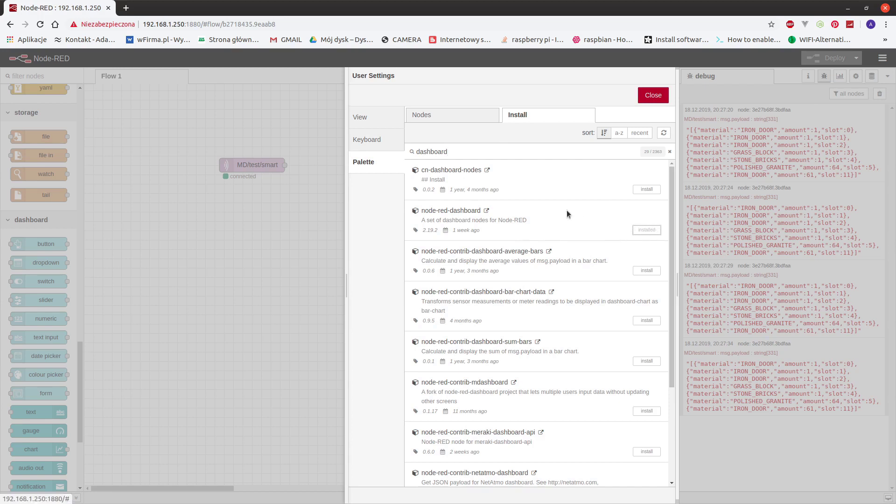
{"action": "key", "text": "ctrl+a"}
{"action": "type", "text": "ui"}
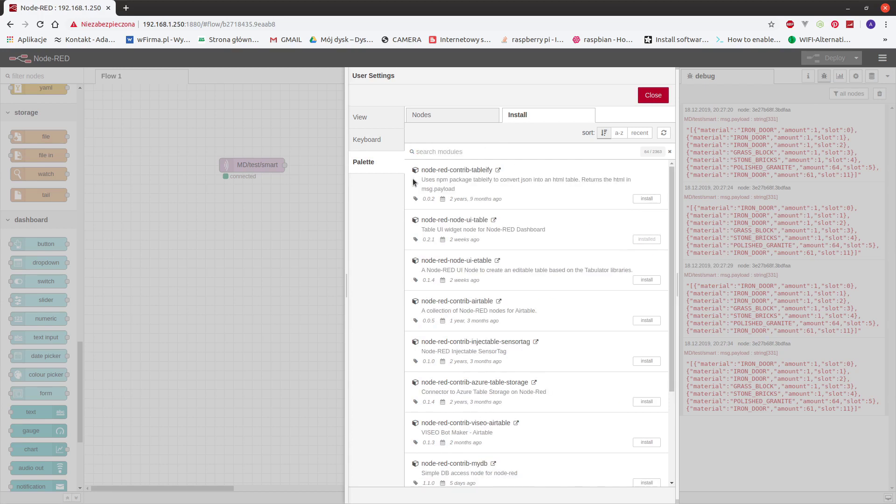
{"action": "type", "text": "-table"}
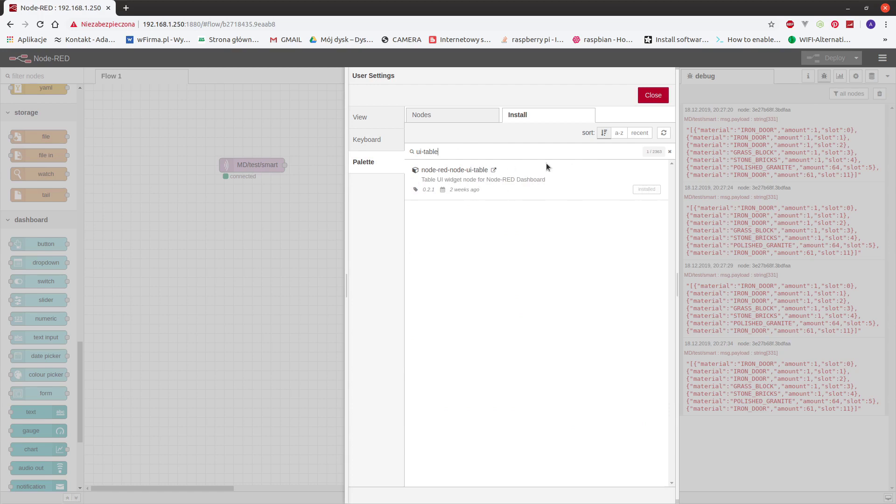
{"action": "key", "text": "Escape"}
{"action": "scroll", "coordinate": [68, 413], "scroll_direction": "down", "scroll_amount": 2}
{"action": "scroll", "coordinate": [68, 414], "scroll_direction": "down", "scroll_amount": 2}
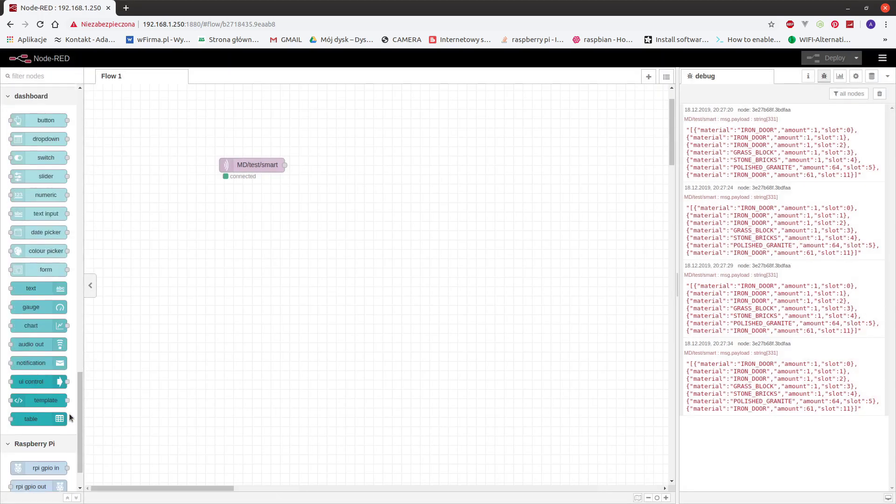
- Add a new tab in the dashboard Layout, rename Tab 1 to Mineduino, and expand it
{"action": "left_click", "coordinate": [840, 76]}
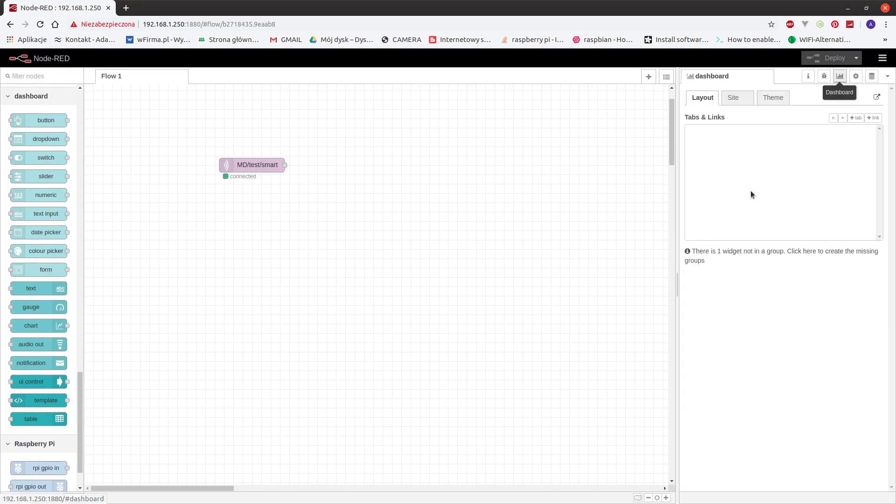
{"action": "left_click", "coordinate": [853, 119]}
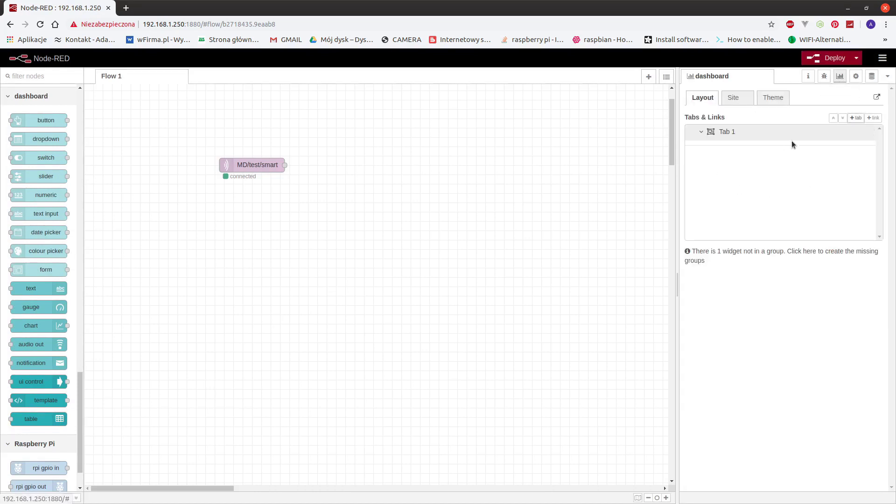
{"action": "left_click", "coordinate": [842, 132]}
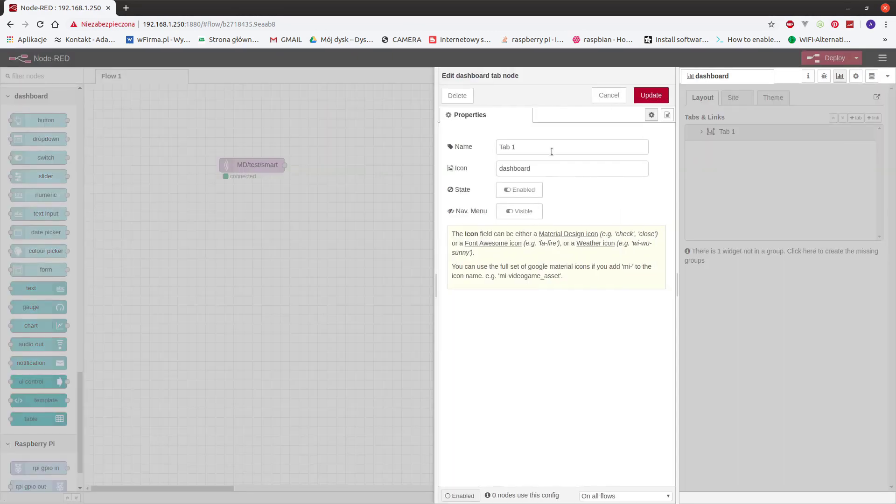
{"action": "triple_click", "coordinate": [550, 149]}
{"action": "type", "text": "Mineduin"}
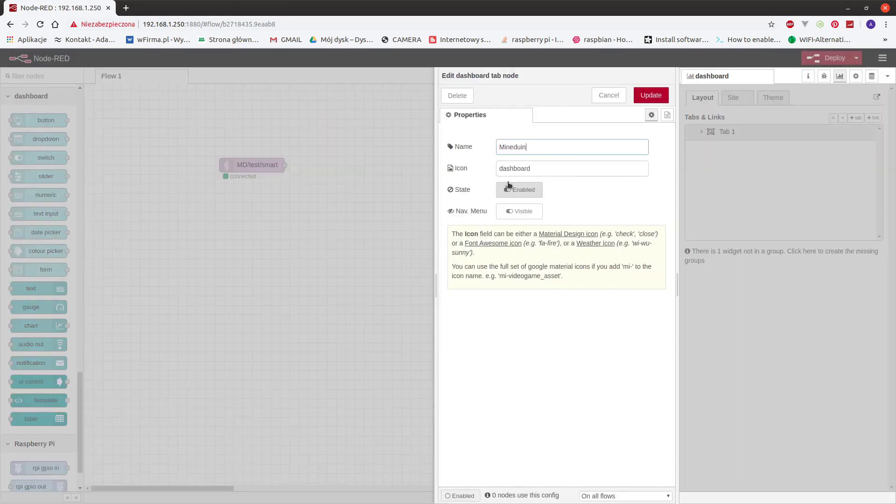
{"action": "type", "text": "i"}
{"action": "left_click", "coordinate": [651, 96]}
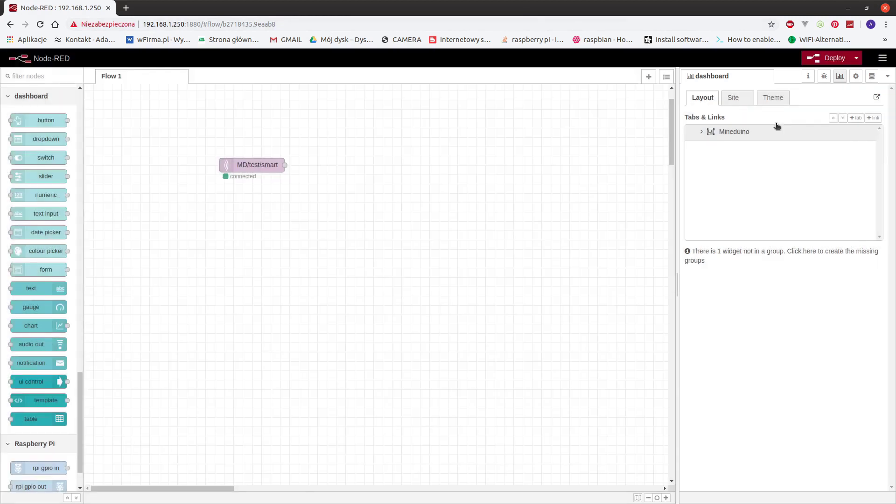
{"action": "left_click", "coordinate": [702, 132]}
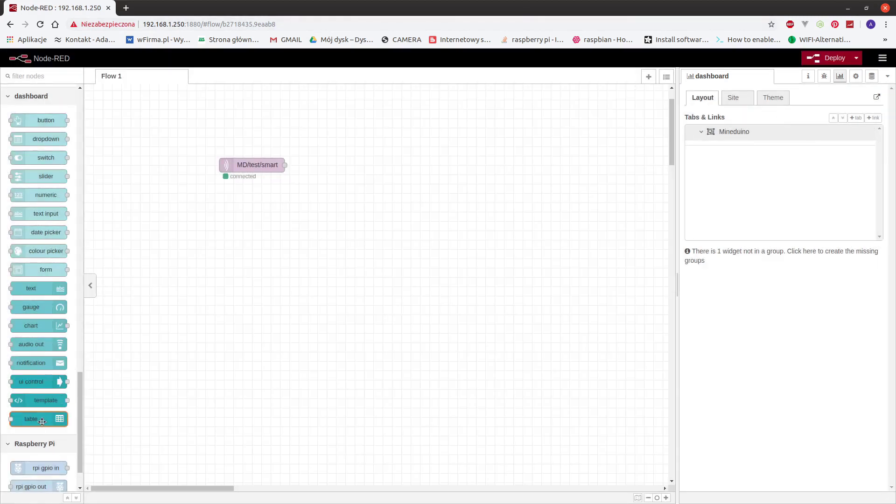
- Add a table node wired from MD/test/smart and choose a new dashboard group for it
{"action": "left_click_drag", "start_coordinate": [41, 421], "coordinate": [376, 166]}
{"action": "left_click_drag", "start_coordinate": [285, 165], "coordinate": [350, 165]}
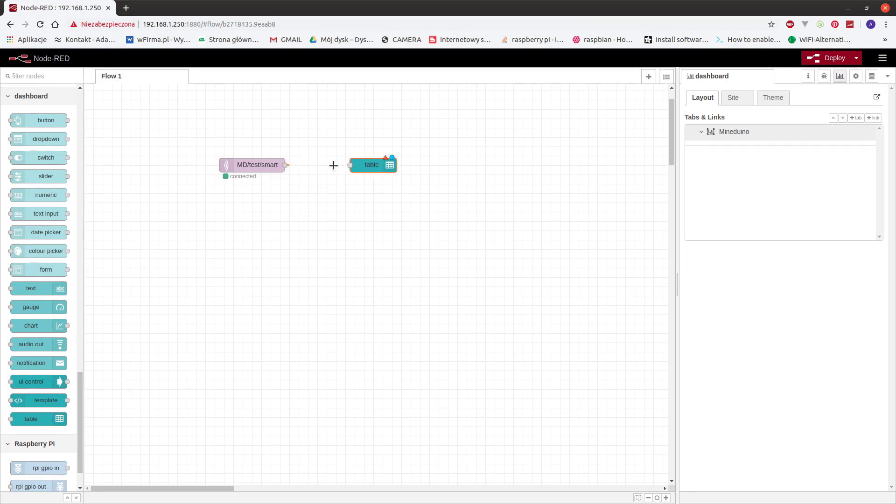
{"action": "double_click", "coordinate": [371, 165]}
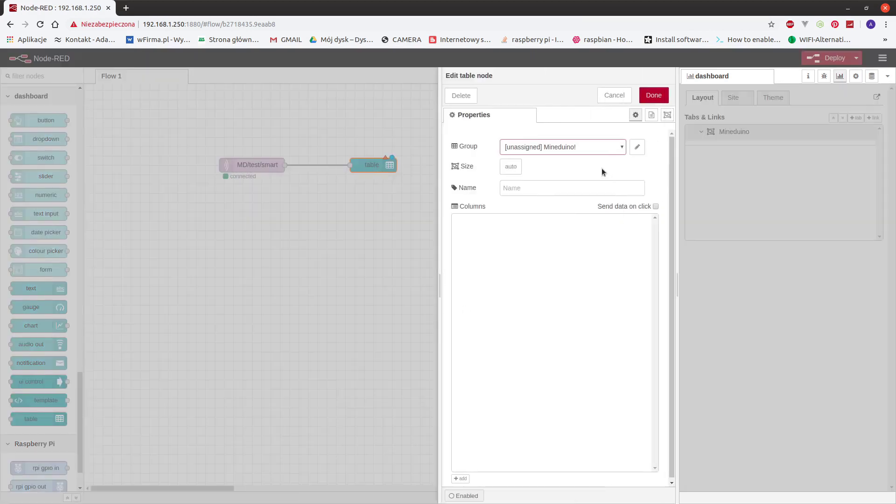
{"action": "left_click", "coordinate": [583, 145]}
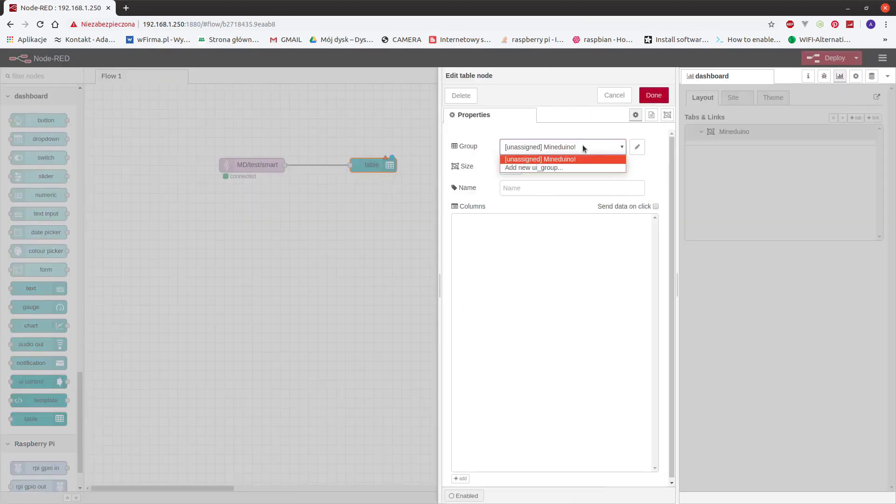
{"action": "left_click", "coordinate": [562, 168]}
- Create the Smart group with width 27 and assign it to the table
{"action": "left_click", "coordinate": [636, 149]}
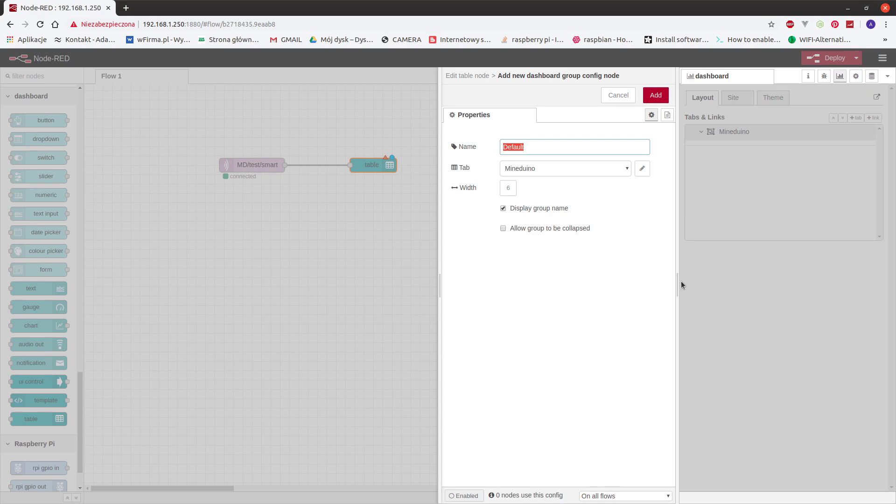
{"action": "type", "text": "Smart"}
{"action": "left_click", "coordinate": [508, 190]}
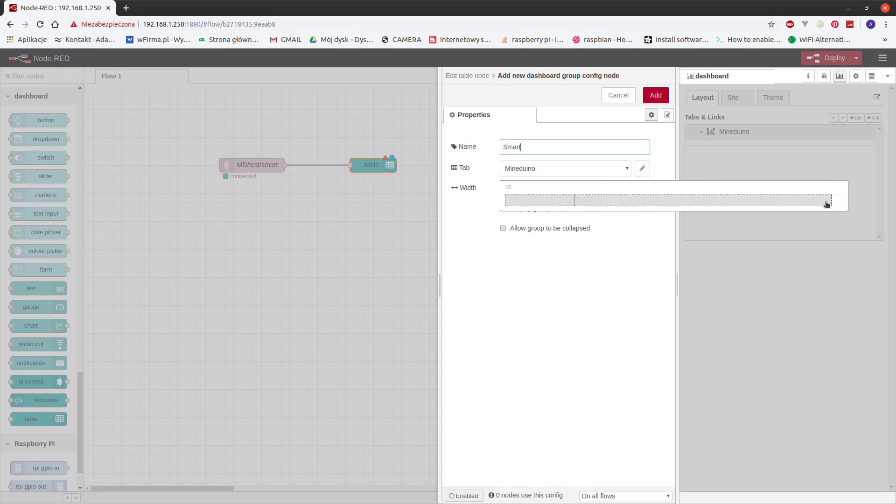
{"action": "left_click", "coordinate": [884, 201]}
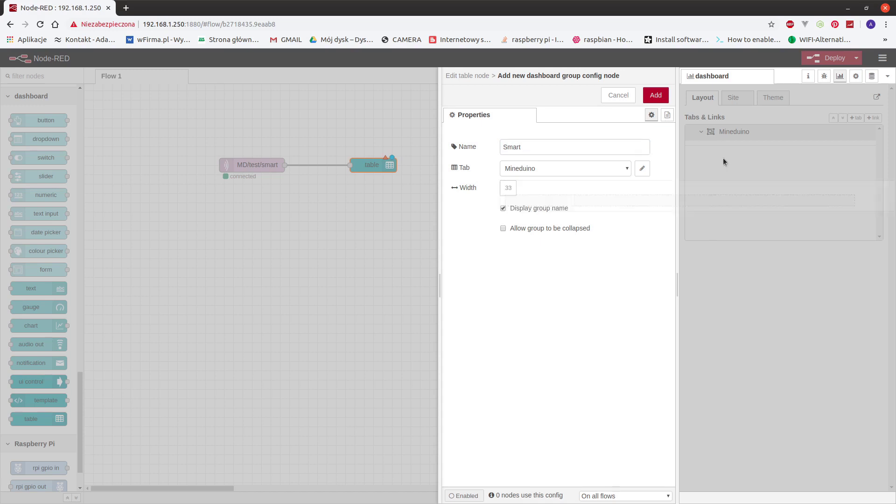
{"action": "left_click", "coordinate": [506, 192]}
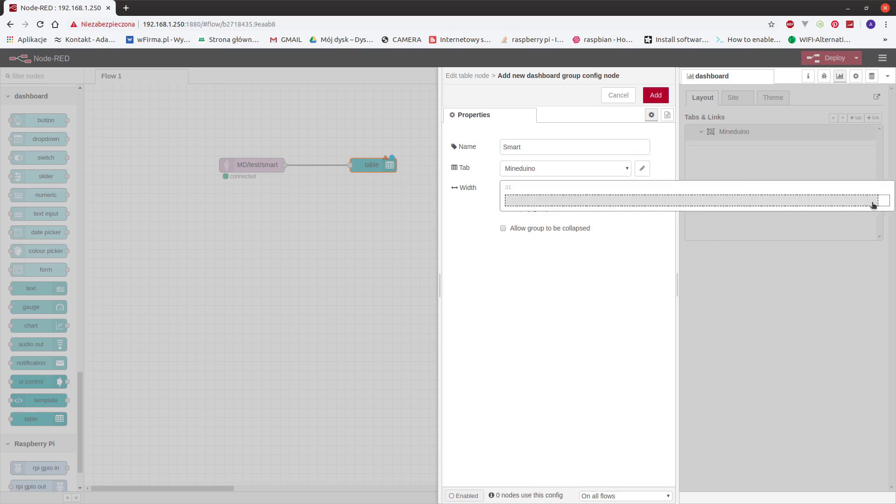
{"action": "left_click", "coordinate": [811, 202]}
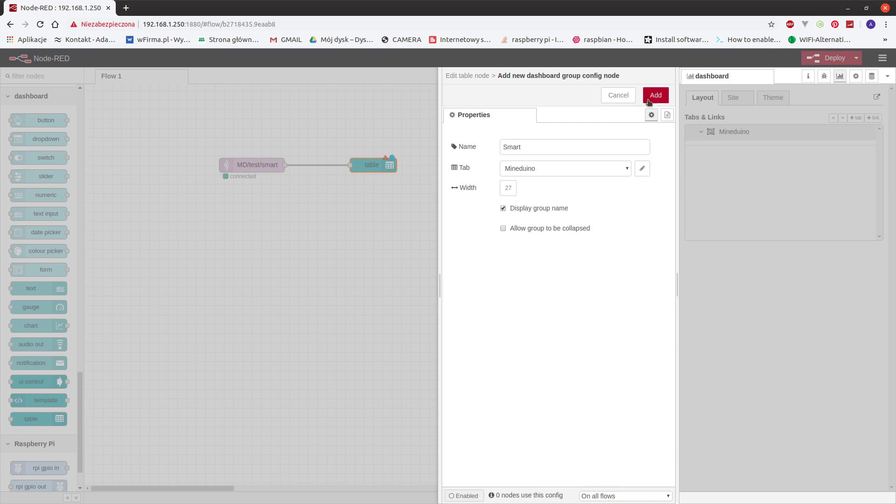
{"action": "left_click", "coordinate": [656, 96]}
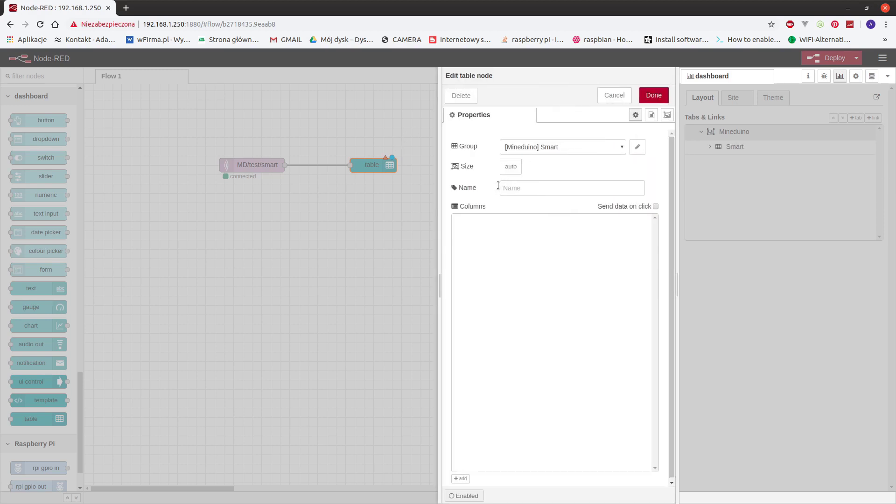
- Set the table node size to 27 x 12, save it, and deploy the flow
{"action": "left_click", "coordinate": [511, 166]}
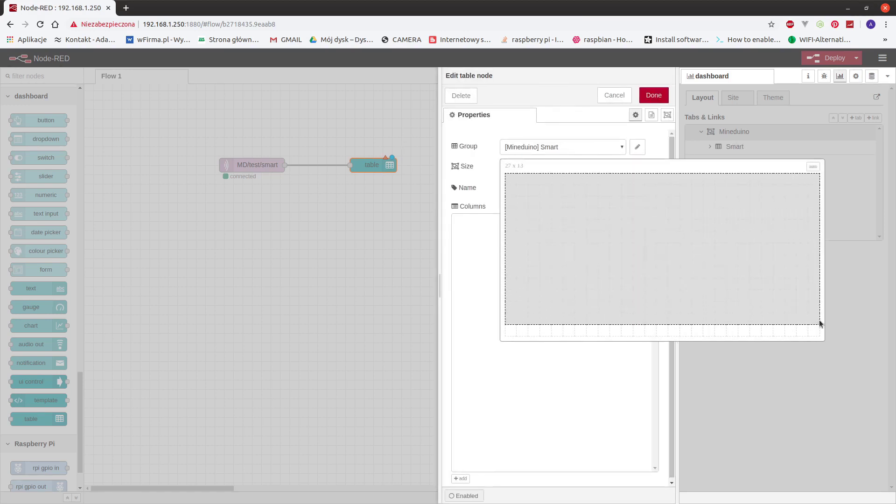
{"action": "left_click", "coordinate": [814, 343]}
{"action": "left_click", "coordinate": [512, 167]}
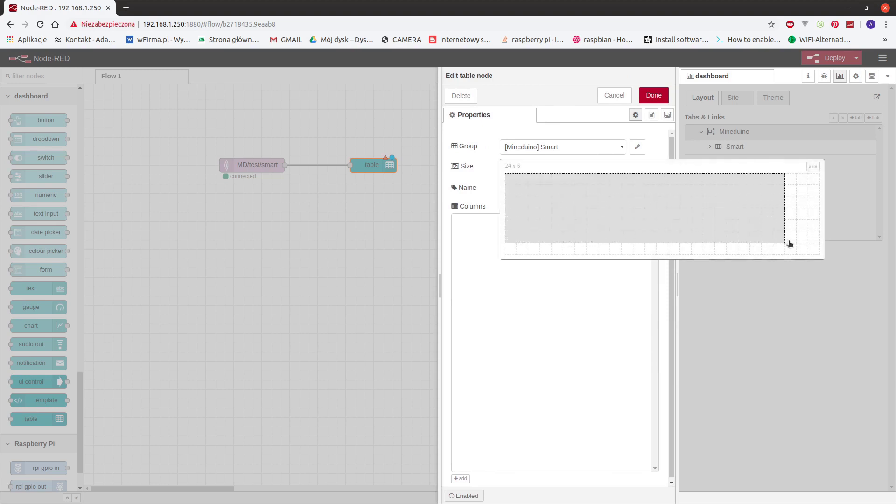
{"action": "left_click", "coordinate": [812, 308]}
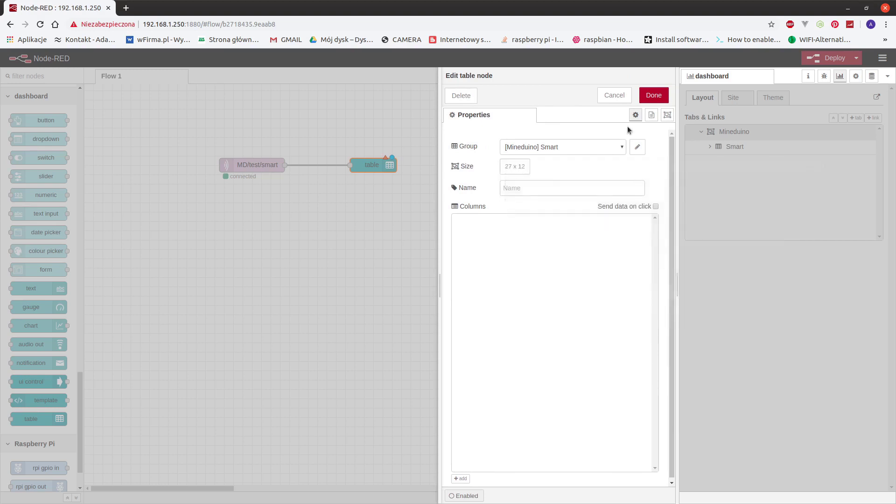
{"action": "left_click", "coordinate": [654, 95]}
{"action": "left_click", "coordinate": [833, 57]}
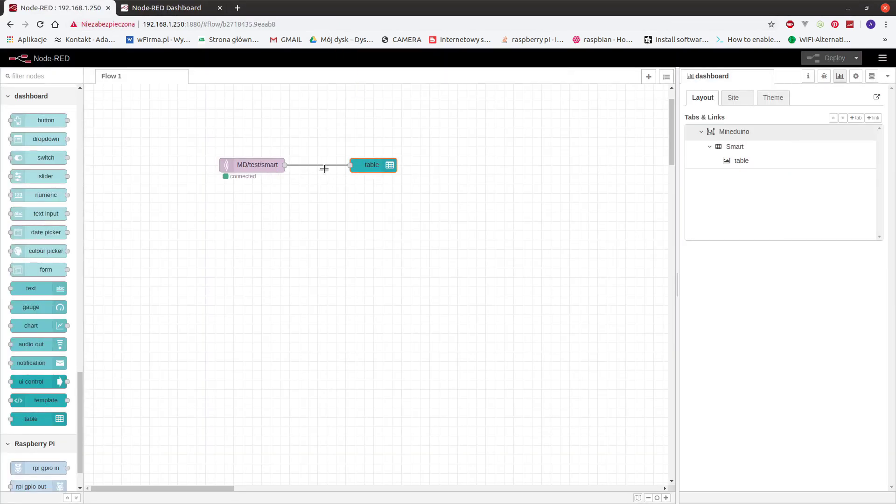
- Set the MD/test/smart mqtt in node's output to a parsed JSON object
{"action": "double_click", "coordinate": [243, 166]}
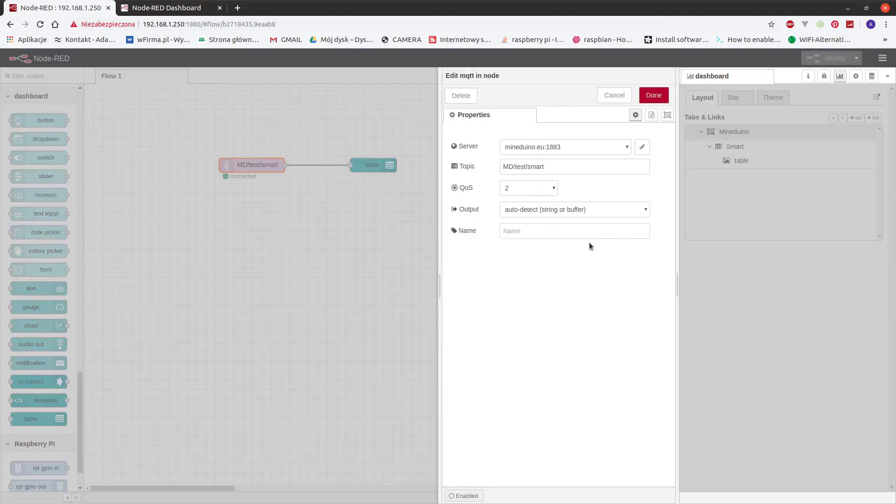
{"action": "left_click", "coordinate": [580, 211]}
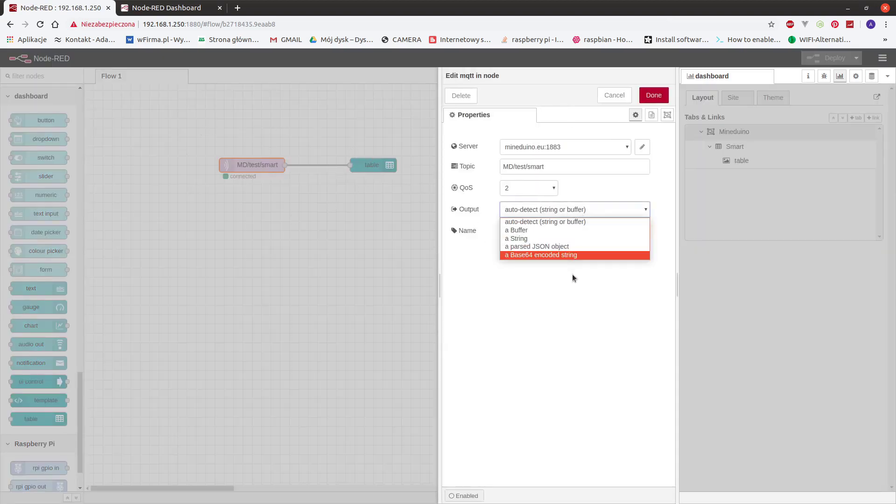
{"action": "left_click", "coordinate": [541, 248]}
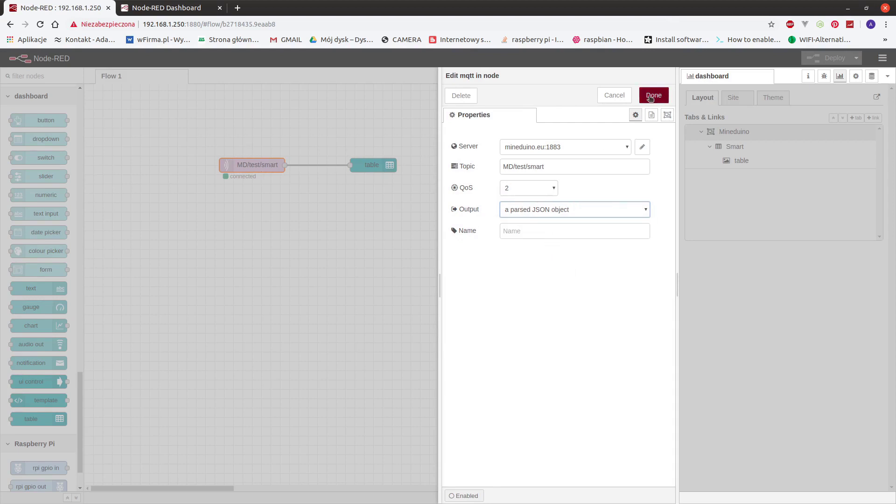
{"action": "left_click", "coordinate": [654, 95]}
{"action": "double_click", "coordinate": [371, 165]}
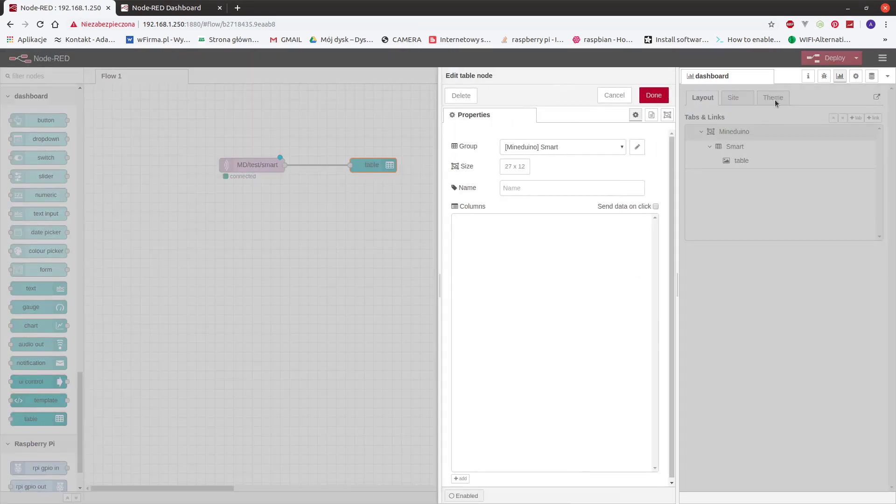
- Name the table Smart chest and add a material column titled Material
{"action": "left_click", "coordinate": [824, 77]}
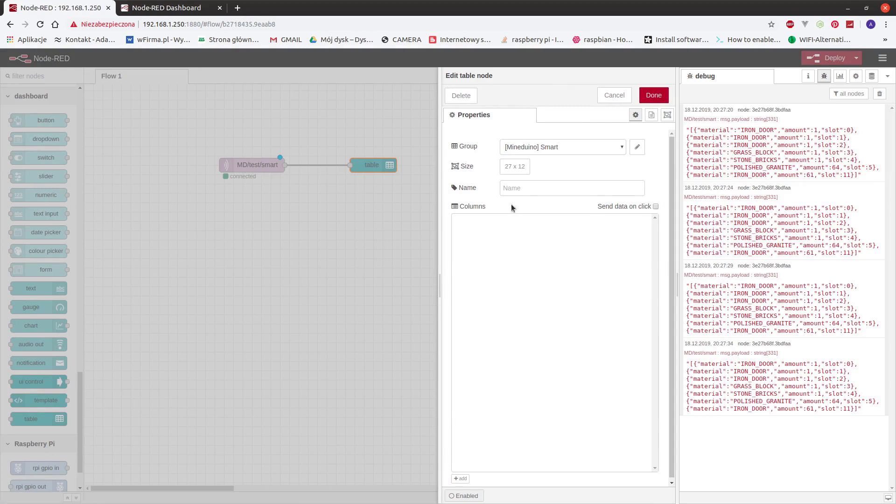
{"action": "left_click", "coordinate": [520, 192]}
{"action": "type", "text": "S"}
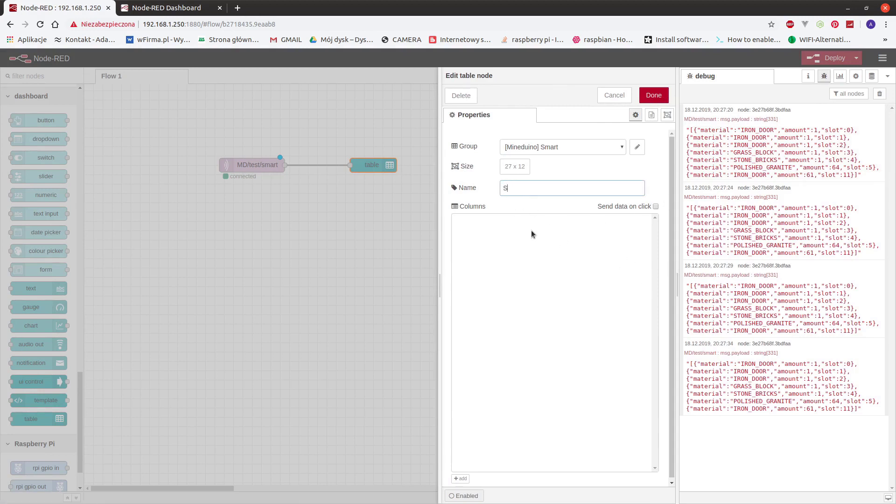
{"action": "type", "text": "mart chest"}
{"action": "key", "text": "Tab"}
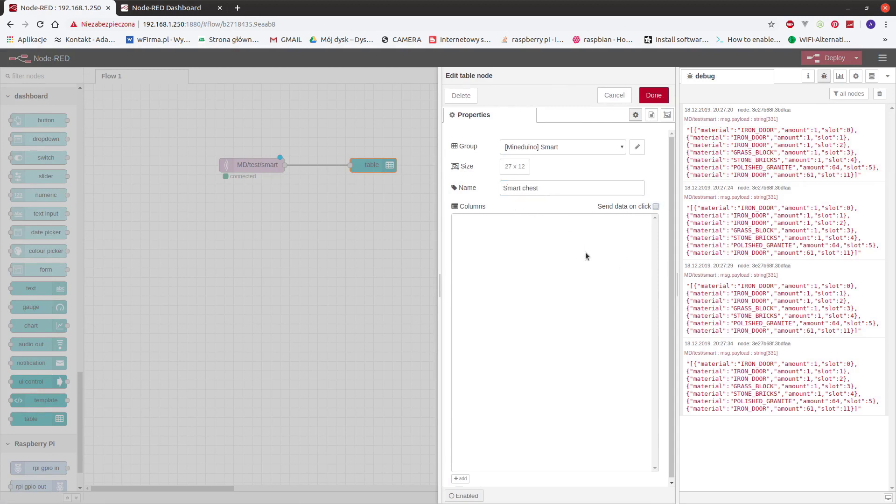
{"action": "left_click", "coordinate": [462, 479]}
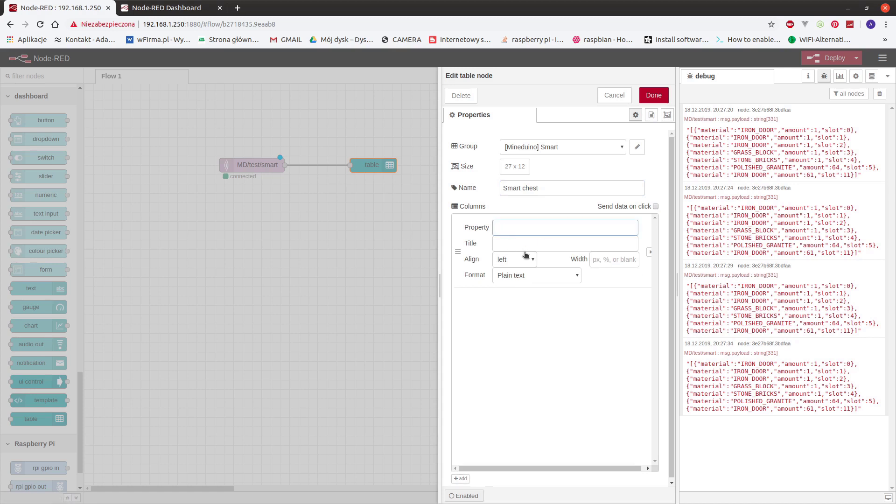
{"action": "type", "text": "materi"}
{"action": "key", "text": "Tab"}
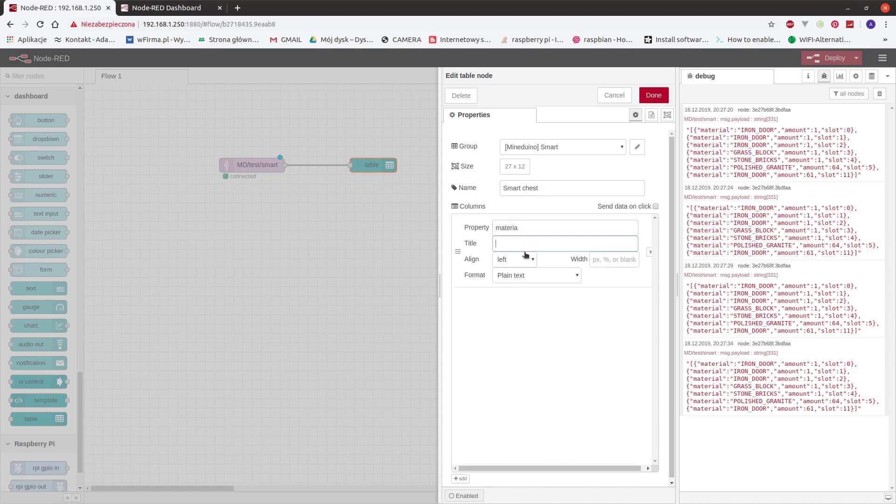
{"action": "left_click", "coordinate": [576, 234]}
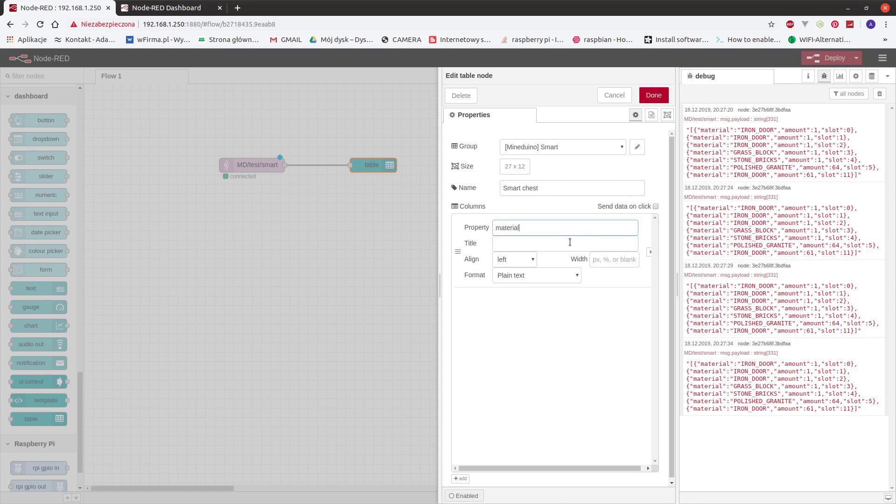
{"action": "left_click", "coordinate": [570, 243]}
{"action": "type", "text": "Material"}
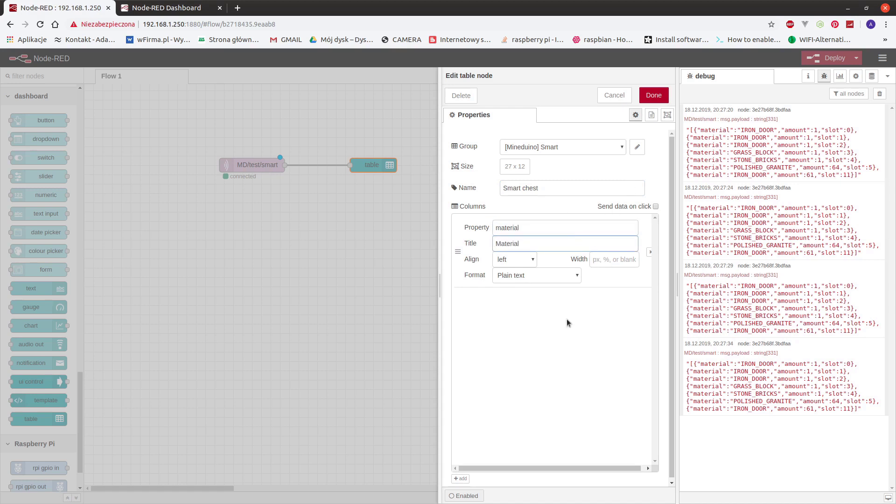
- Add amount/Amount and slot/Slot columns and confirm the Smart chest table settings
{"action": "left_click", "coordinate": [460, 478]}
{"action": "left_click", "coordinate": [546, 296]}
{"action": "type", "text": "A"}
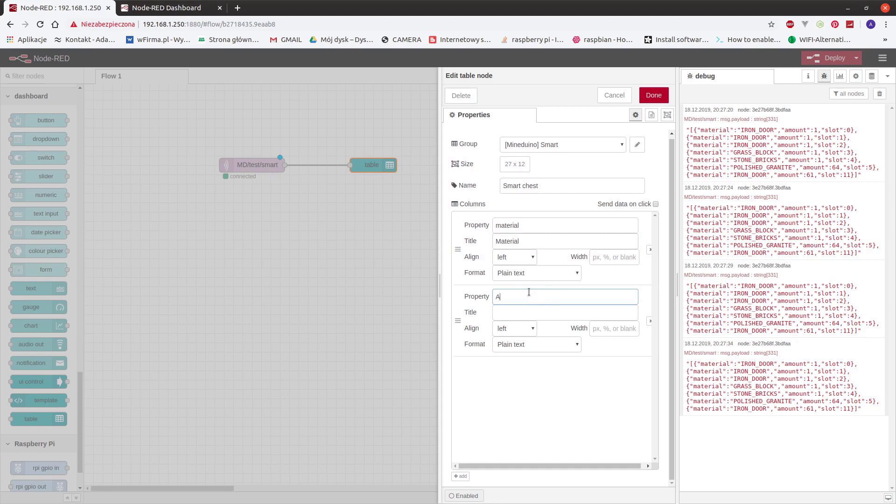
{"action": "key", "text": "BackSpace"}
{"action": "key", "text": "BackSpace"}
{"action": "key", "text": "BackSpace"}
{"action": "key", "text": "BackSpace"}
{"action": "key", "text": "BackSpace"}
{"action": "type", "text": "unt"}
{"action": "key", "text": "Tab"}
{"action": "type", "text": "Amoun"}
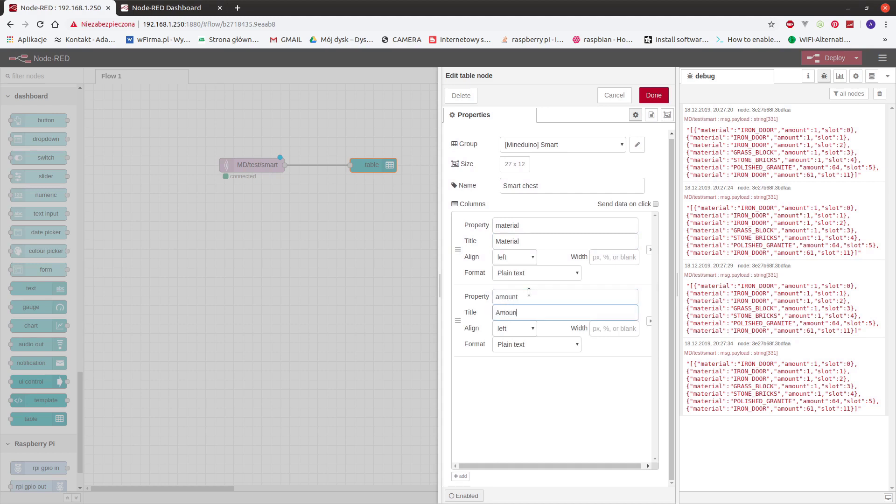
{"action": "left_click", "coordinate": [460, 476]}
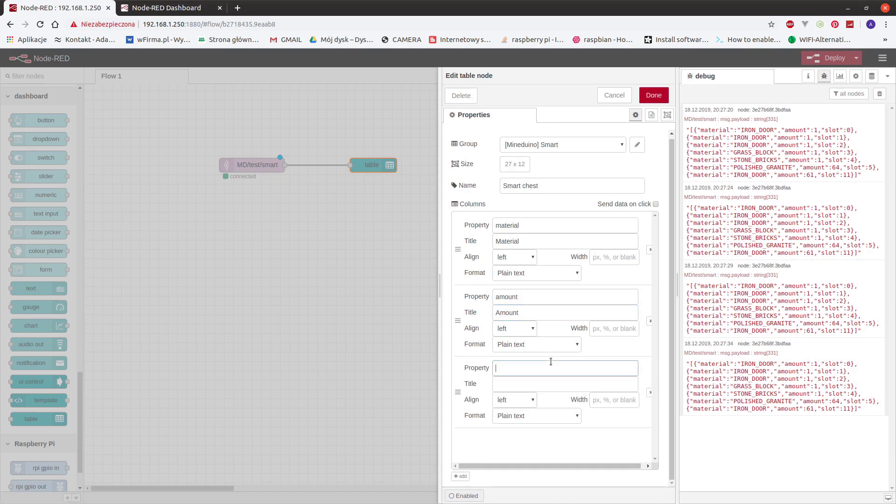
{"action": "type", "text": "slot"}
{"action": "key", "text": "Tab"}
{"action": "type", "text": "slot"}
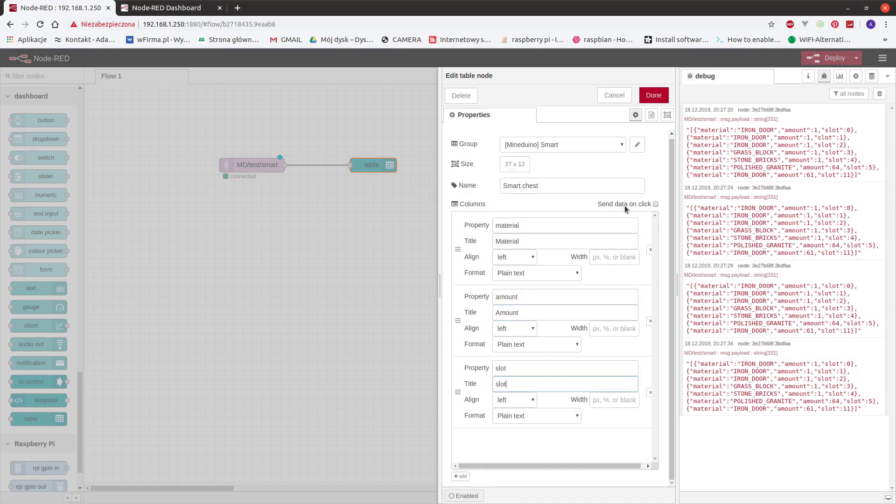
{"action": "double_click", "coordinate": [530, 391]}
{"action": "type", "text": "SLt"}
{"action": "left_click", "coordinate": [654, 96]}
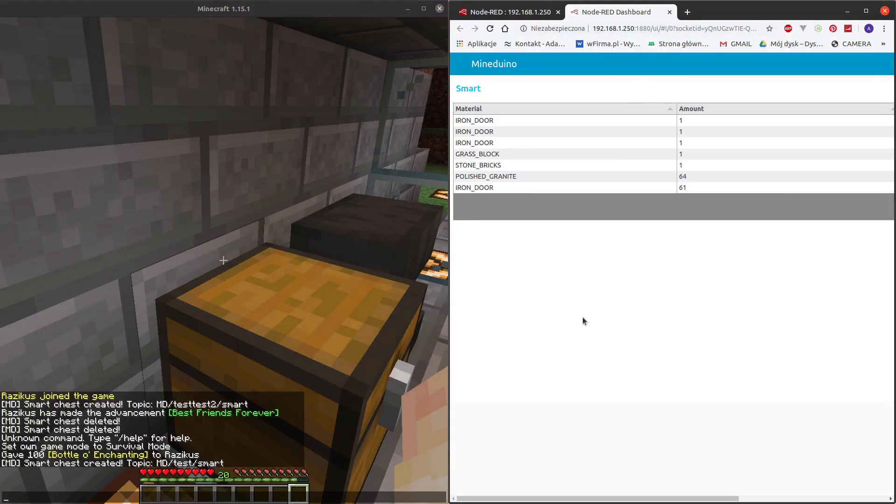
- Move two items from the smart chest into the hotbar so the dashboard table refreshes
{"action": "left_click", "coordinate": [337, 321]}
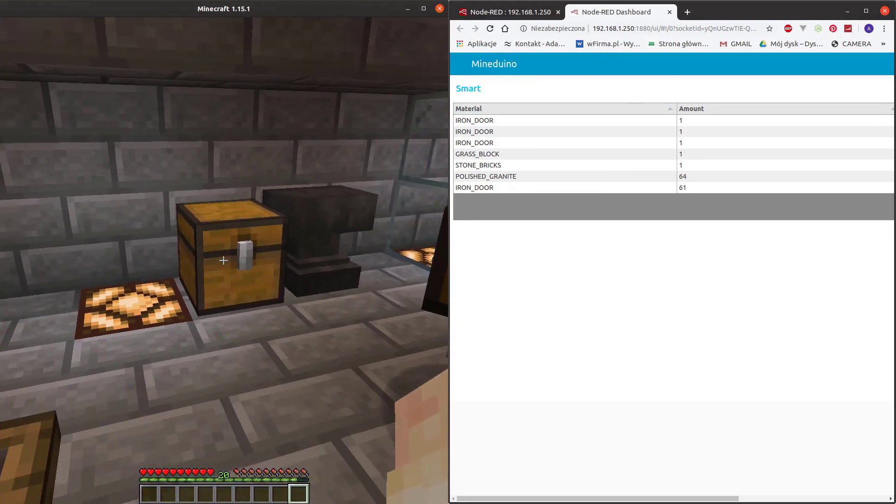
{"action": "right_click", "coordinate": [223, 260]}
{"action": "left_click", "coordinate": [241, 206], "text": "shift"}
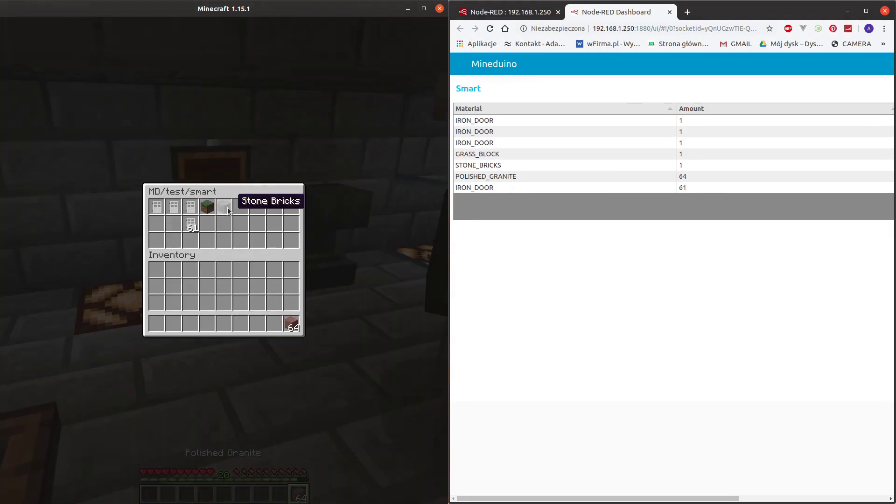
{"action": "left_click", "coordinate": [209, 206], "text": "shift"}
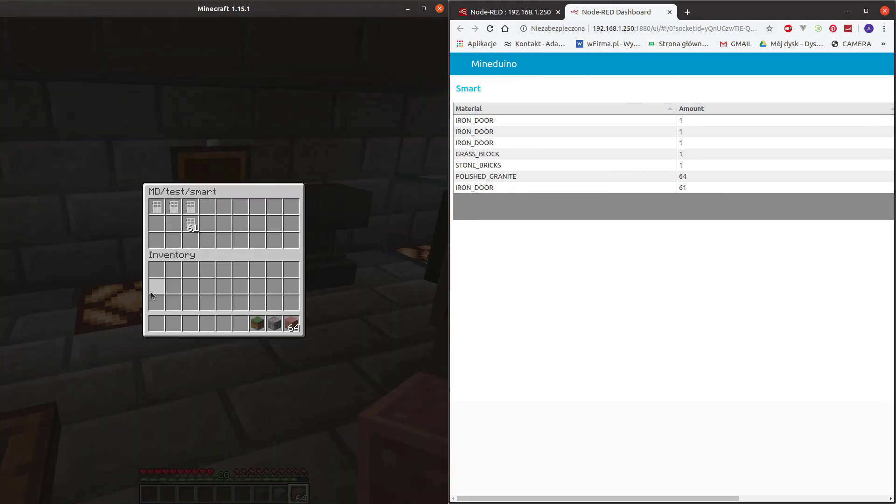
{"action": "key", "text": "Escape"}
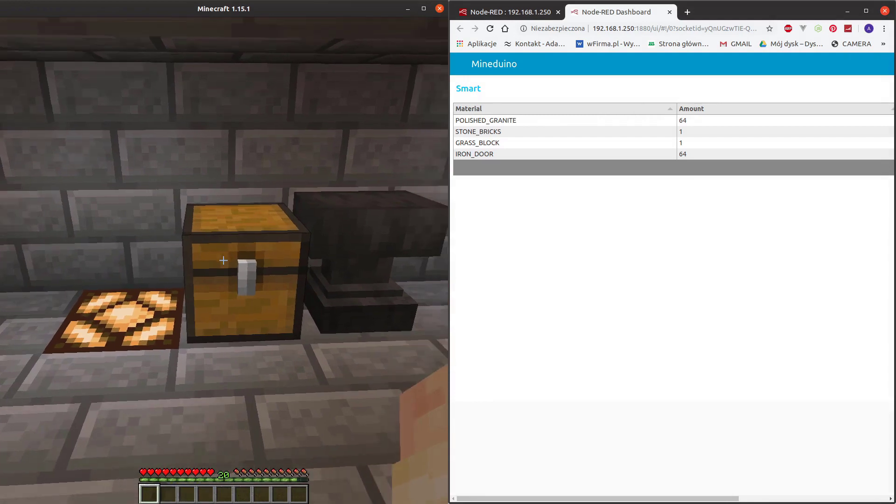
- Reopen and close the smart chest, then view the chat's smart chest event log
{"action": "right_click", "coordinate": [224, 260]}
{"action": "key", "text": "Escape"}
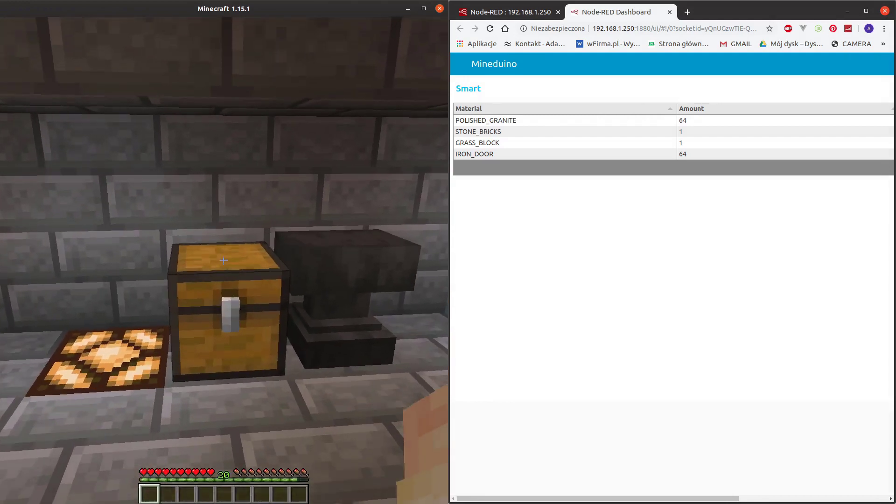
{"action": "key", "text": "t"}
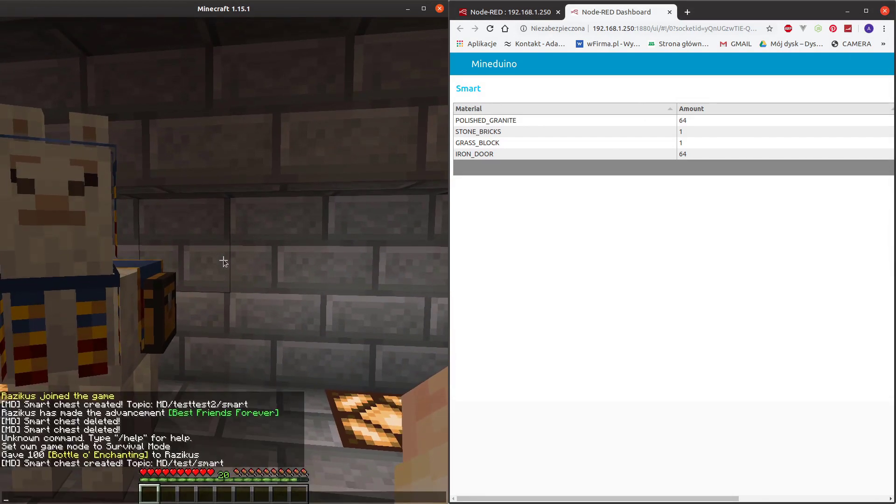